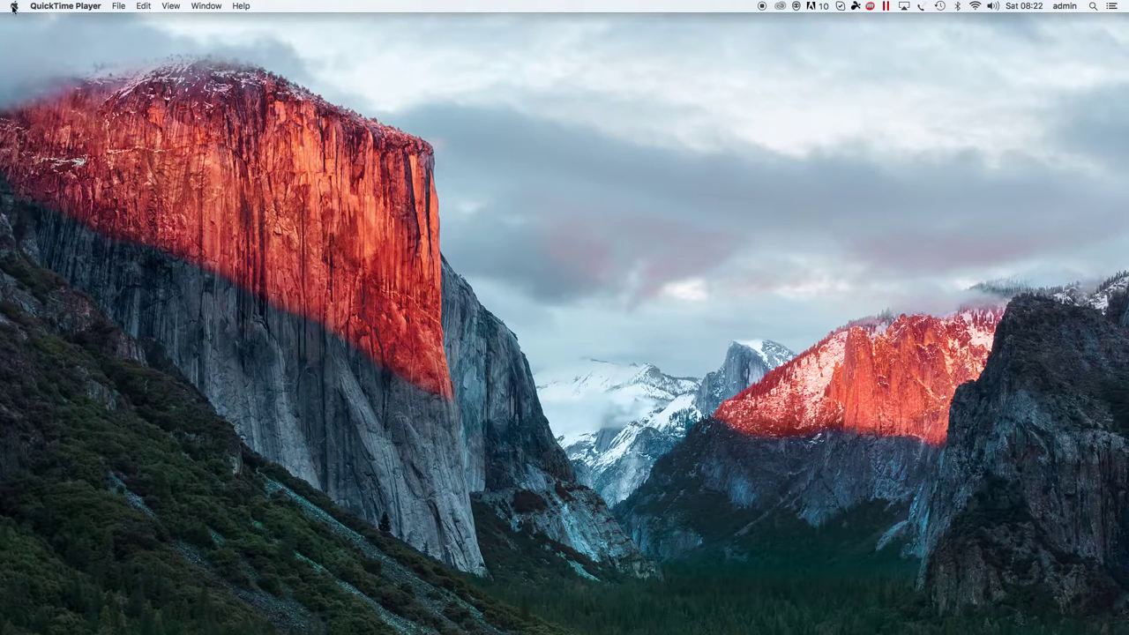
# Open the Network pane of System Preferences and move its window right.
pyautogui.click(15, 8)
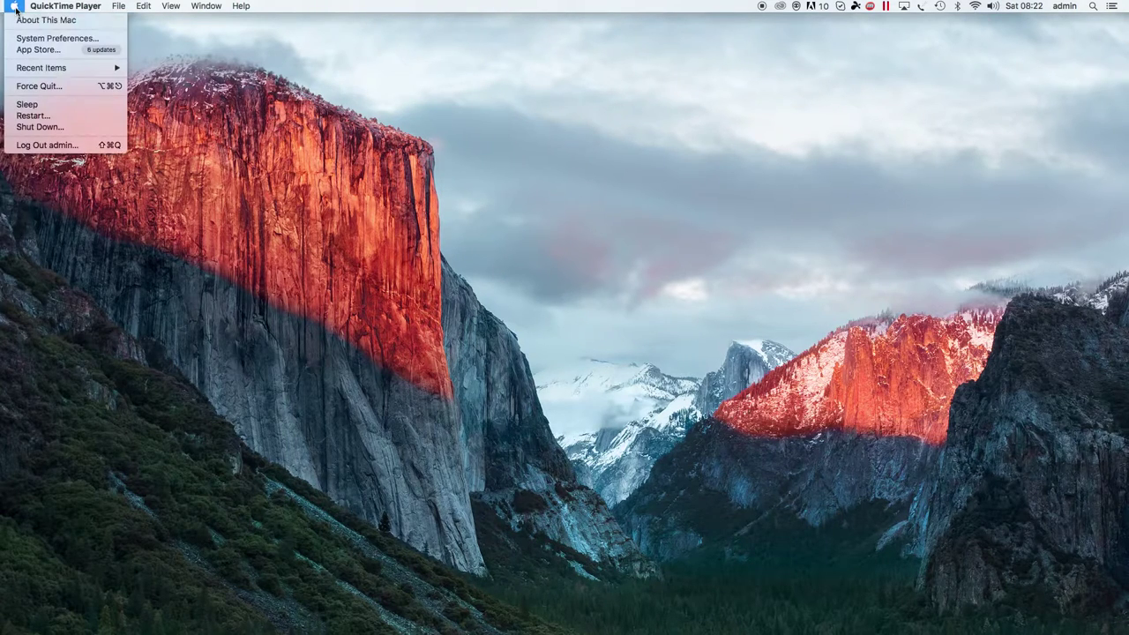
pyautogui.click(33, 40)
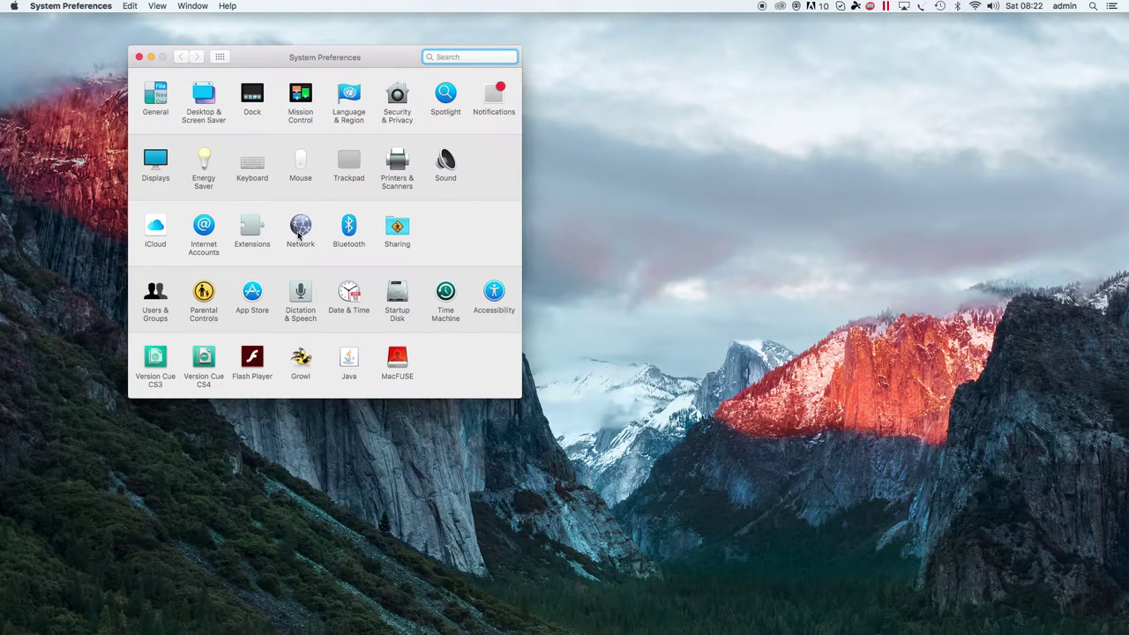
pyautogui.click(301, 231)
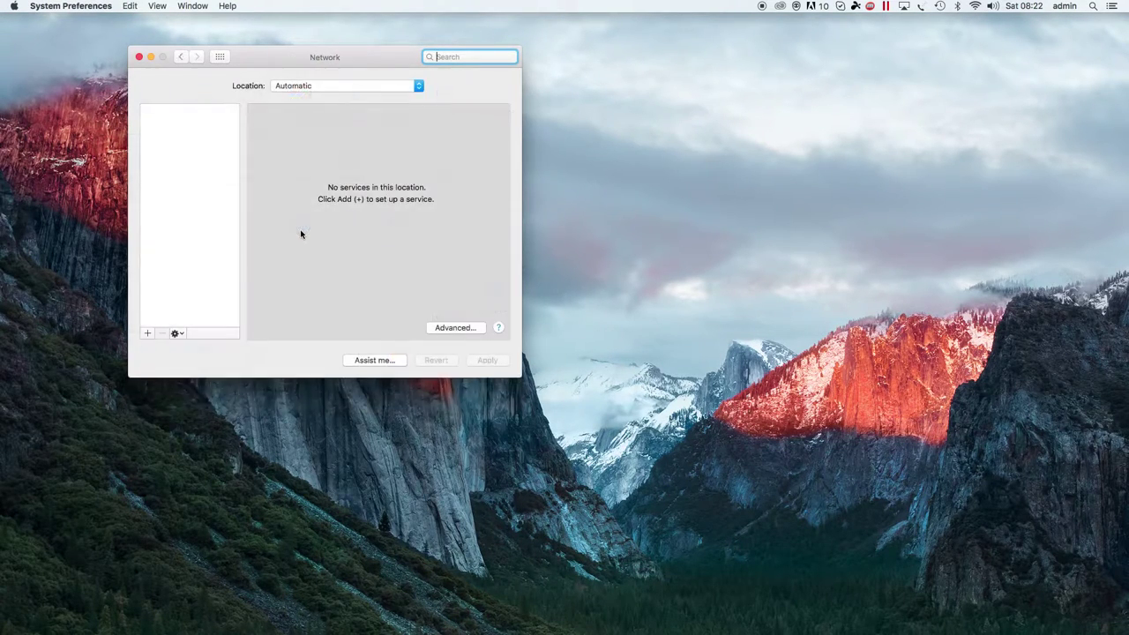
pyautogui.moveTo(264, 55); pyautogui.dragTo(412, 51)
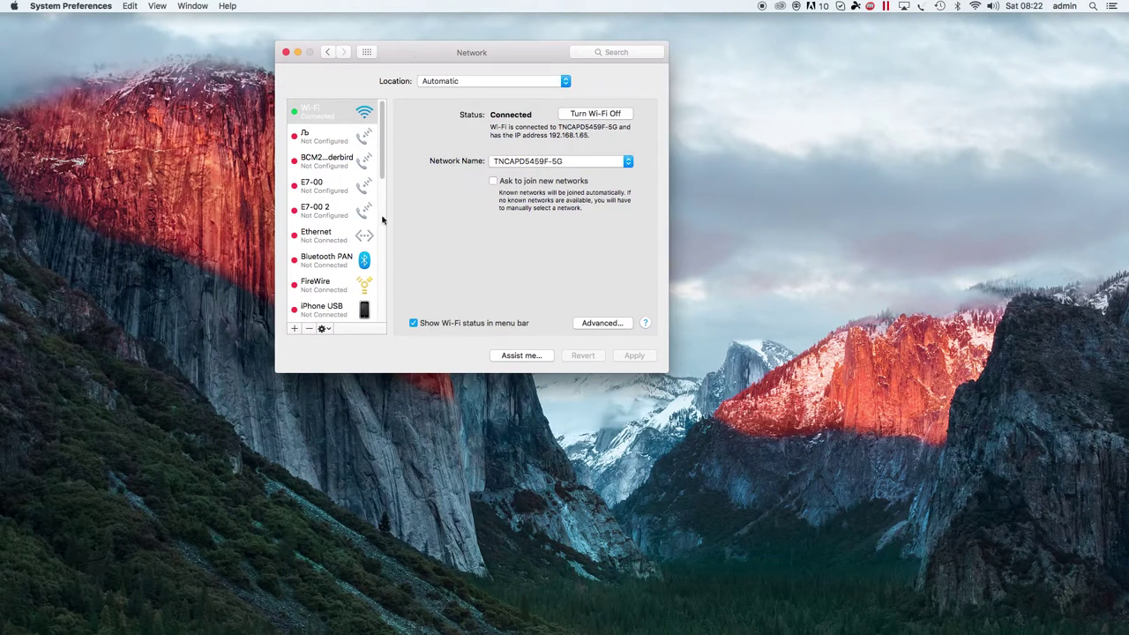
# Add a VPN service of type PPTP named 'Lamia Test PPTP'.
pyautogui.click(295, 330)
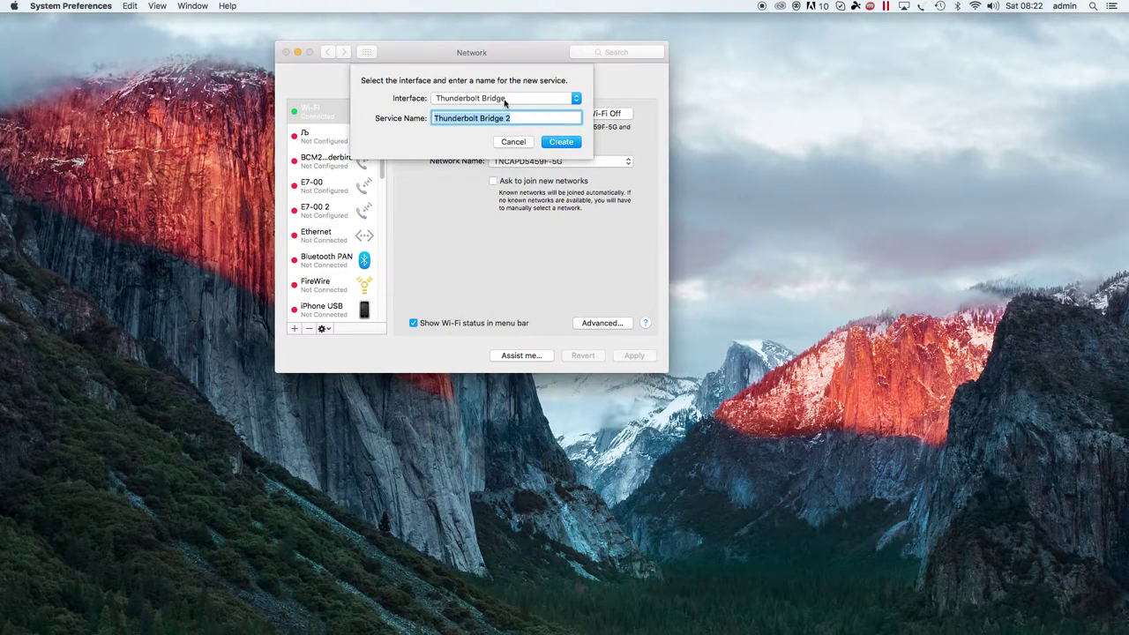
pyautogui.click(504, 102)
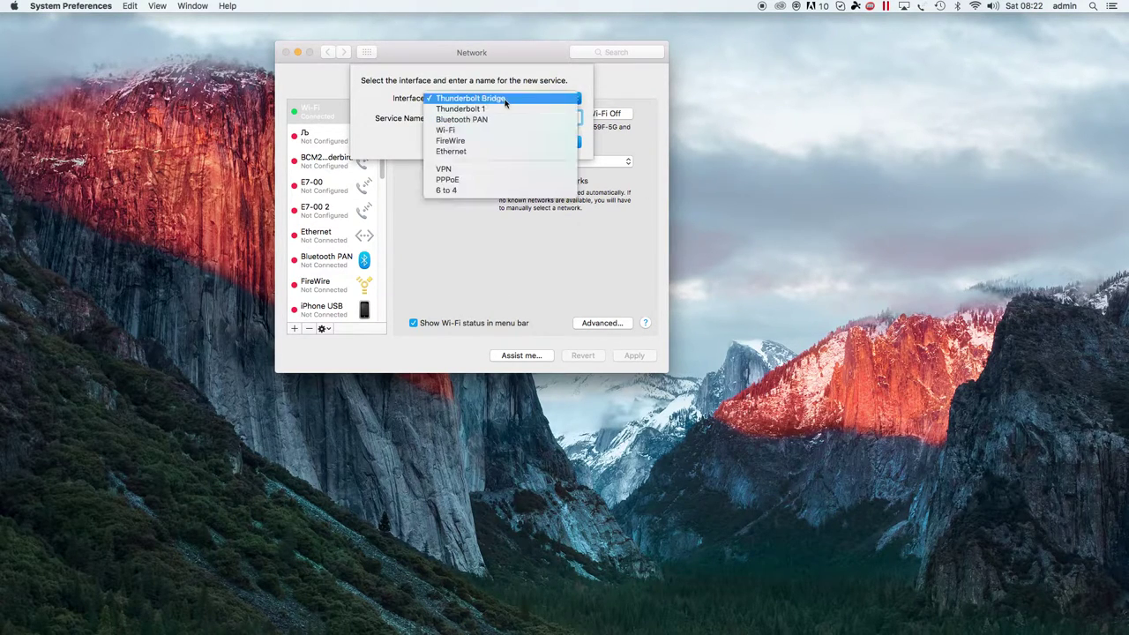
pyautogui.click(471, 167)
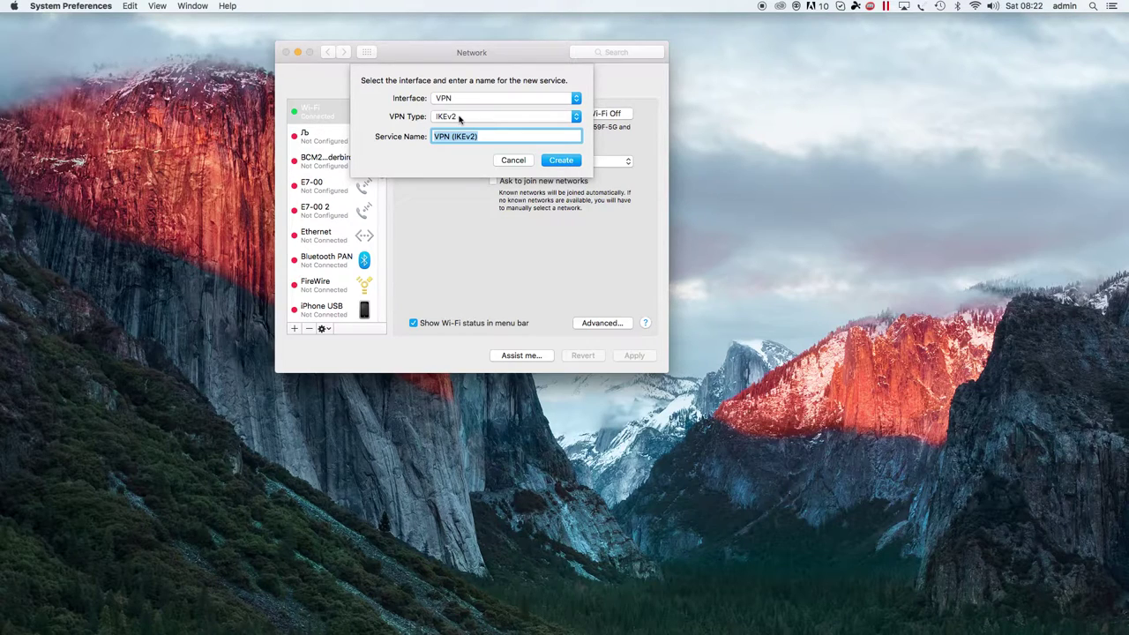
pyautogui.click(459, 119)
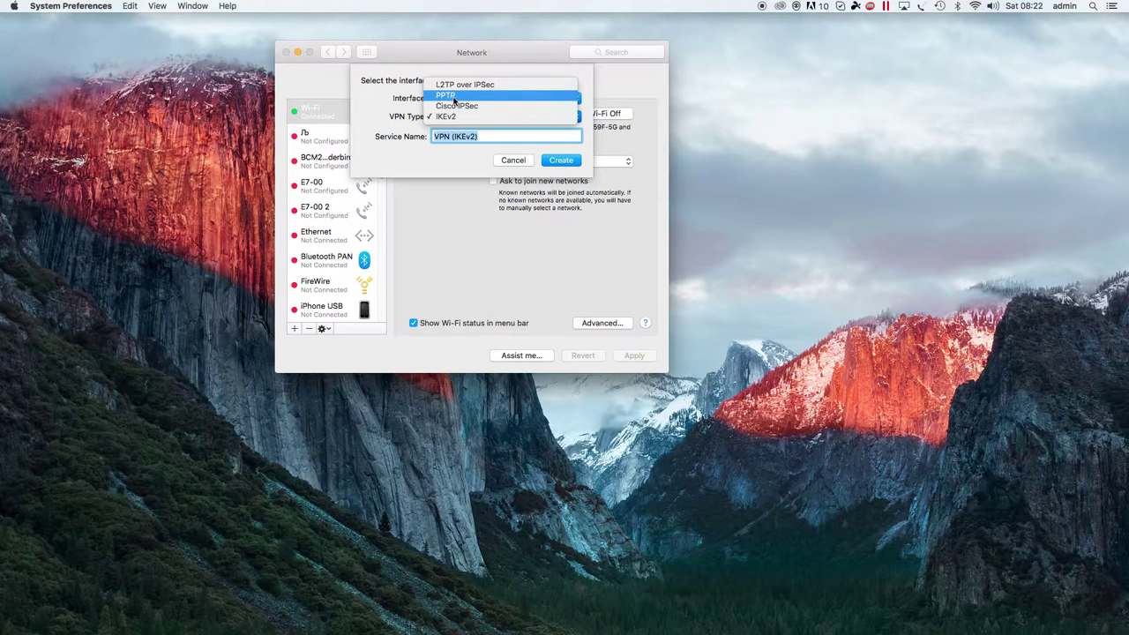
pyautogui.click(454, 95)
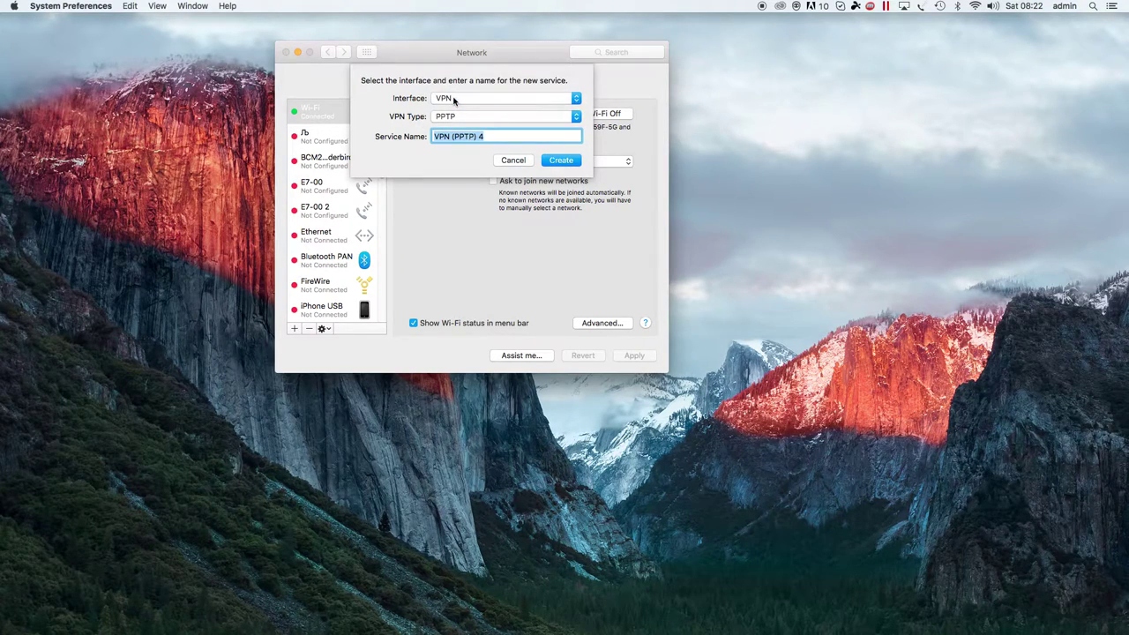
pyautogui.write('La')
pyautogui.write('mia Te')
pyautogui.write('st PPTP')
pyautogui.click(568, 164)
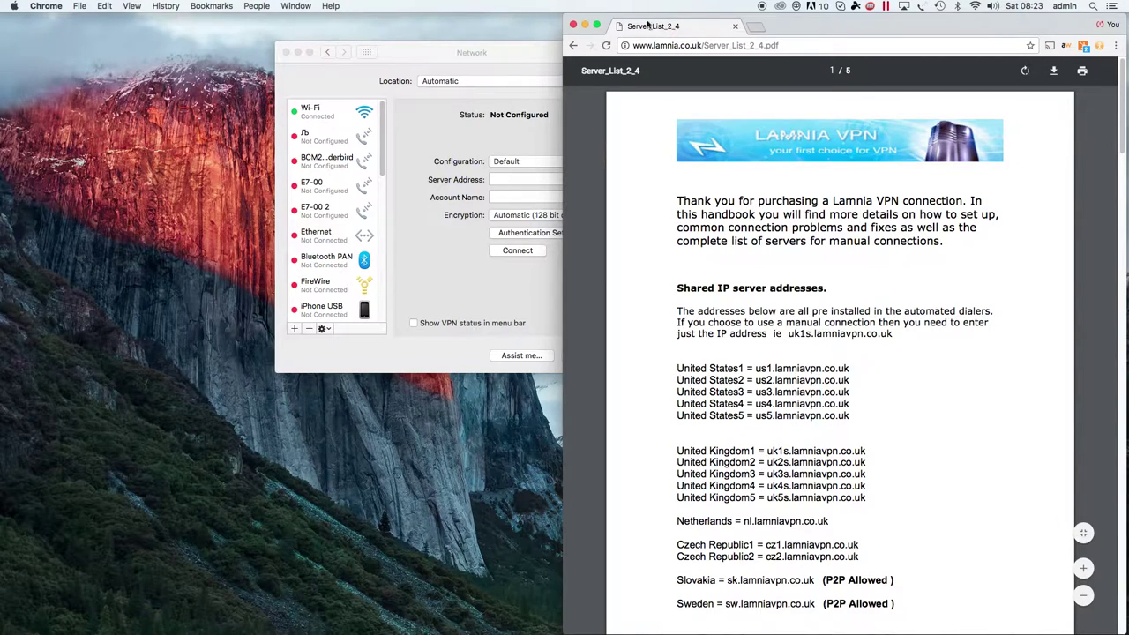
# Set the VPN server address to uk2s.lamniavpn.co.uk.
pyautogui.moveTo(468, 53); pyautogui.dragTo(377, 58)
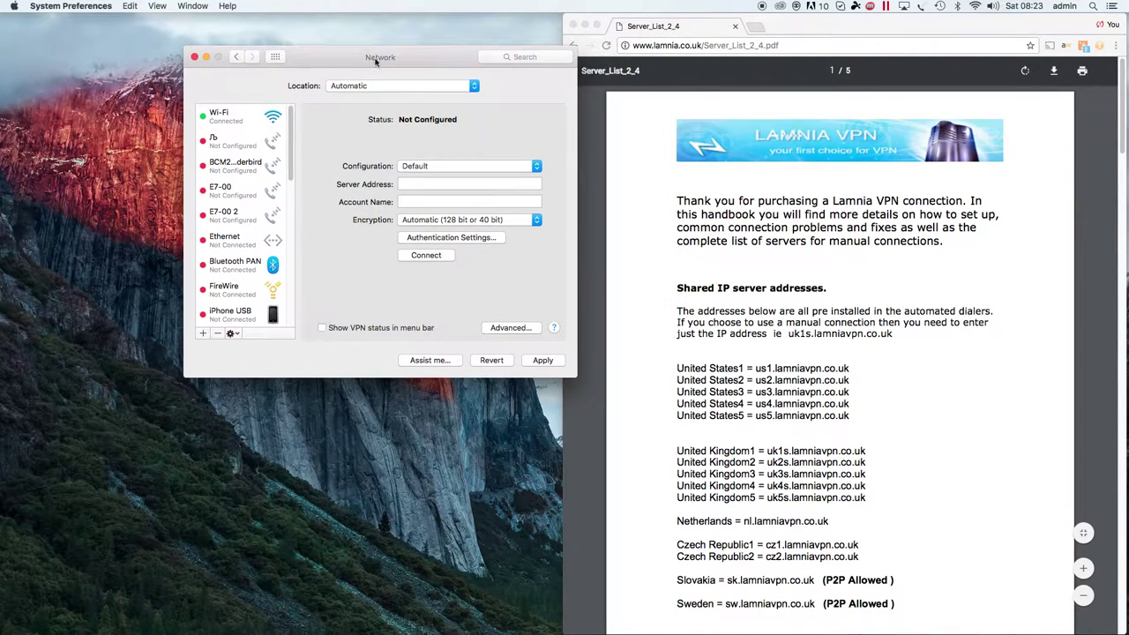
pyautogui.click(412, 185)
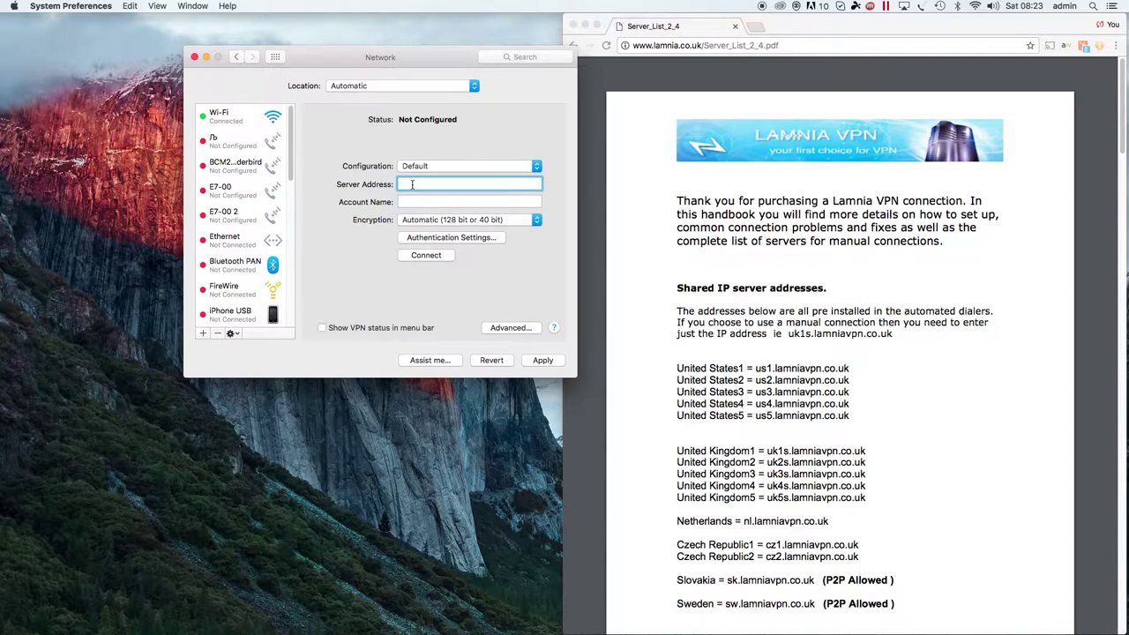
pyautogui.write('uk')
pyautogui.write('2')
pyautogui.write('s.lam')
pyautogui.write('niavpn')
pyautogui.write('.co.uk')
pyautogui.click(417, 202)
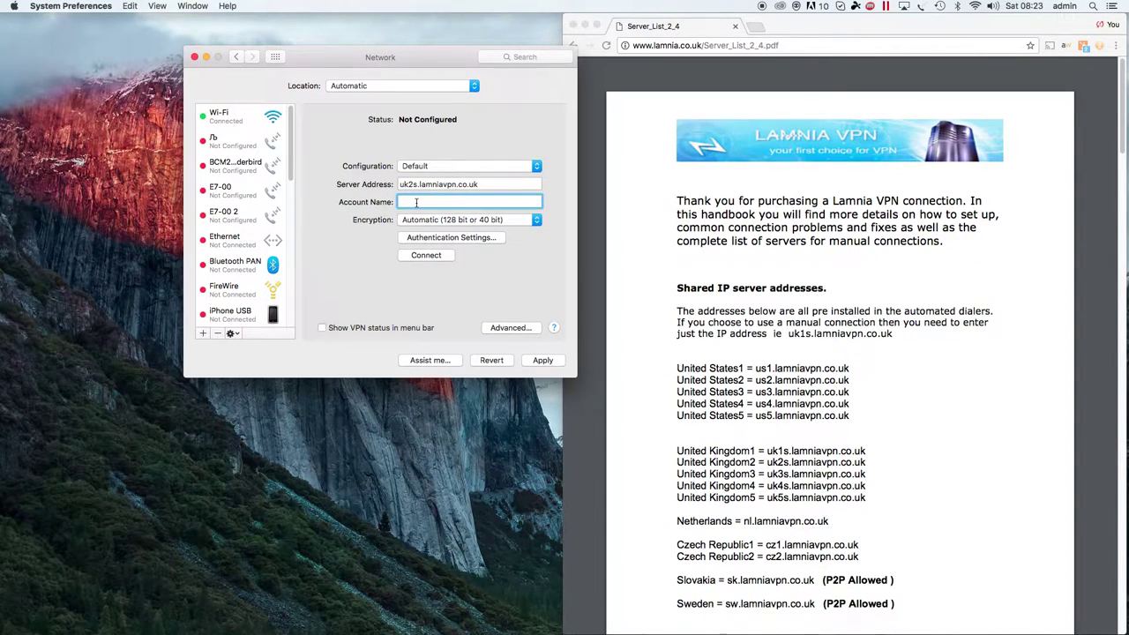
# Save the VPN password in Authentication Settings, then bring up the Advanced options.
pyautogui.click(463, 240)
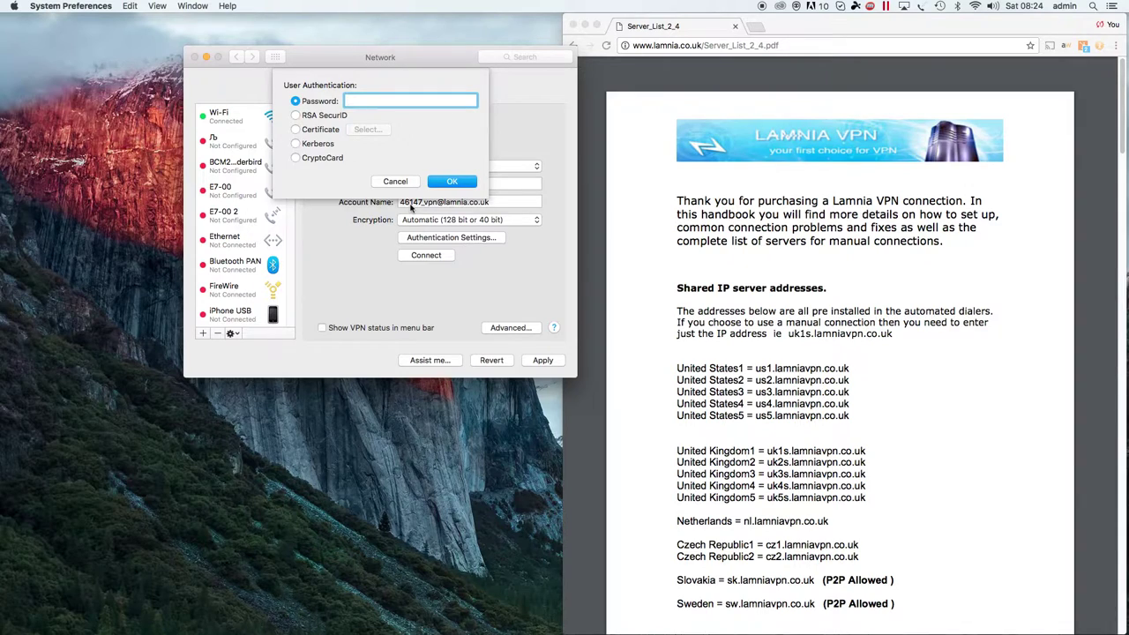
pyautogui.write('••••')
pyautogui.write('••••')
pyautogui.write('•')
pyautogui.click(454, 183)
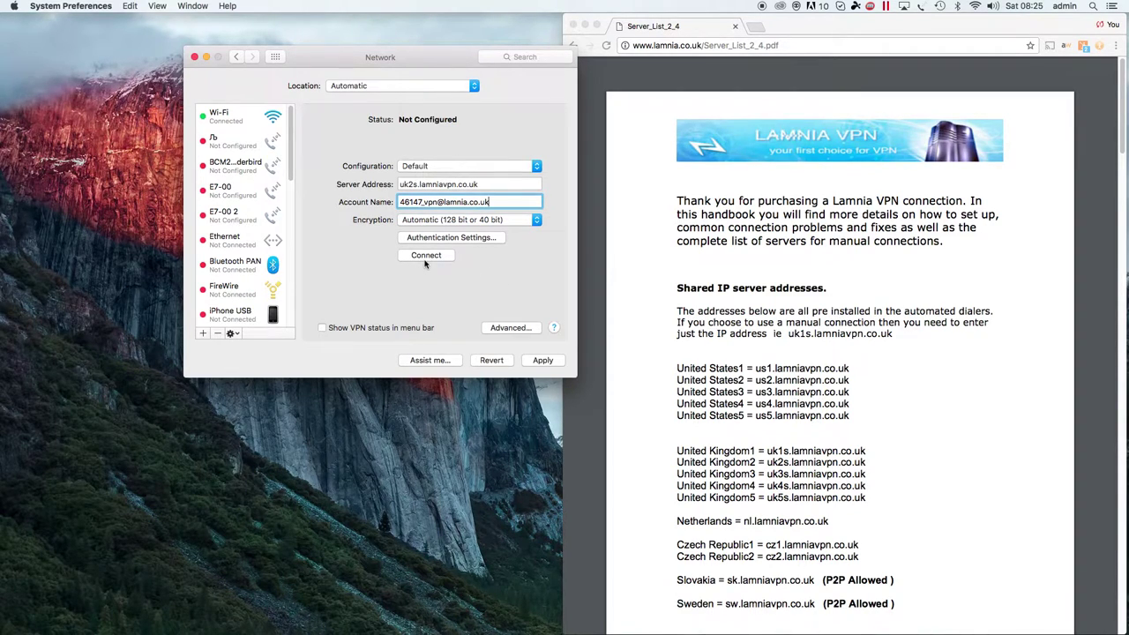
pyautogui.click(509, 328)
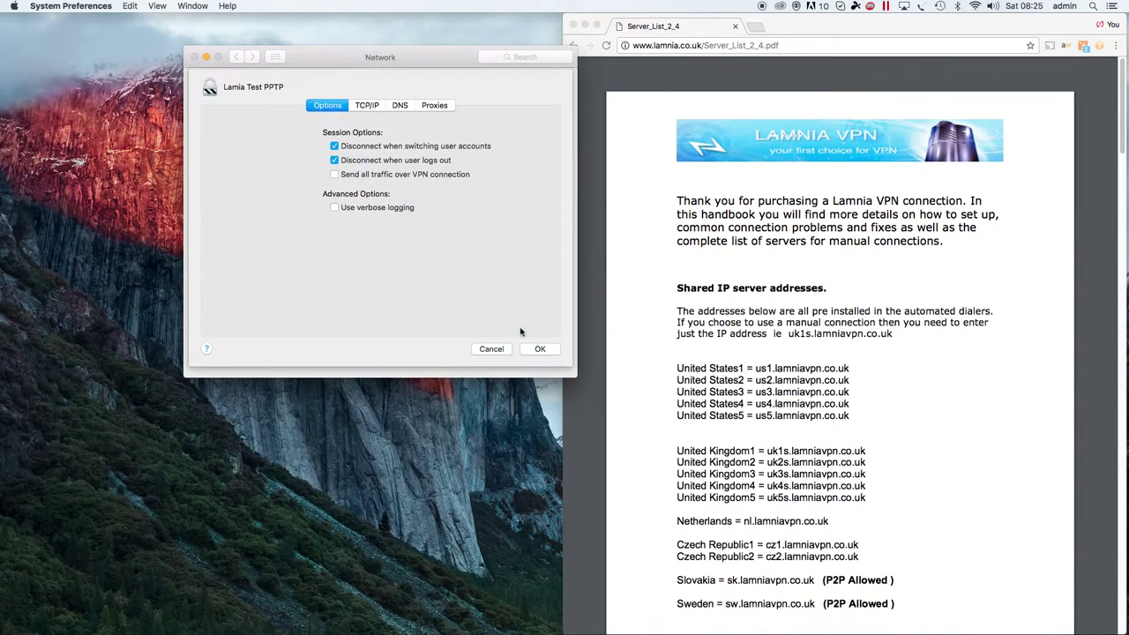
# Route all traffic over the VPN and save the Lamia Test PPTP configuration.
pyautogui.click(335, 175)
pyautogui.click(540, 349)
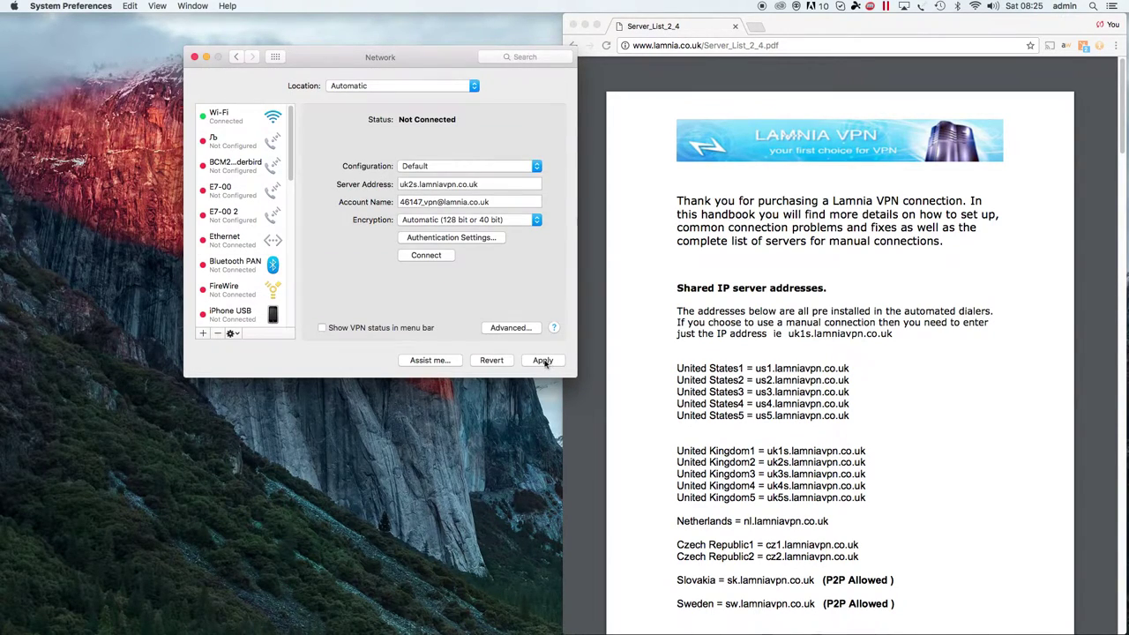
pyautogui.click(543, 360)
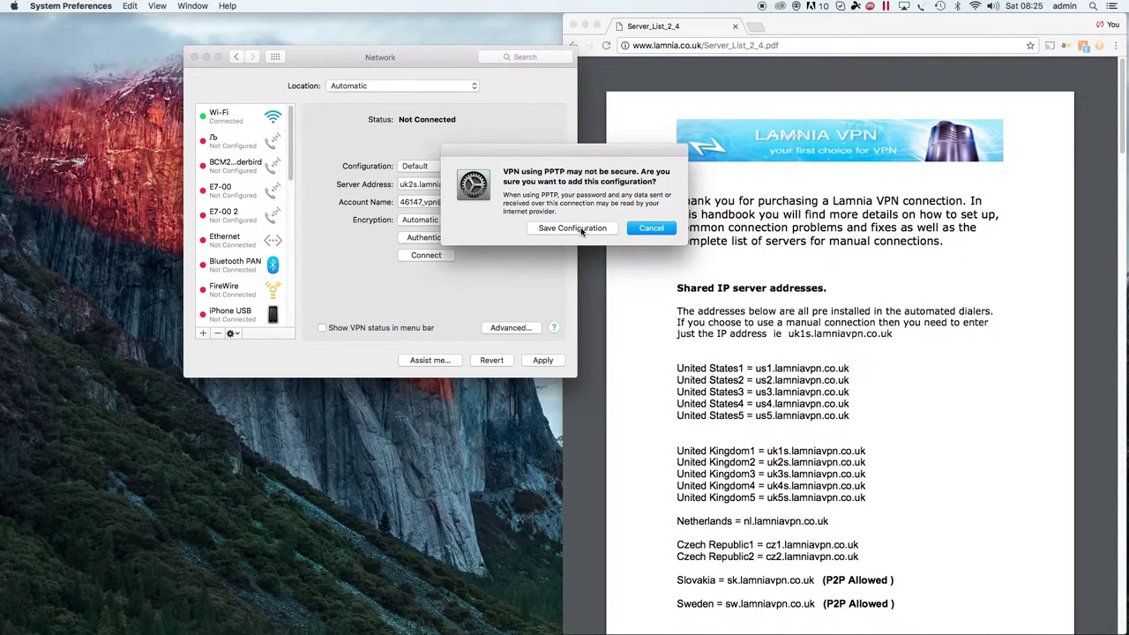
pyautogui.click(581, 229)
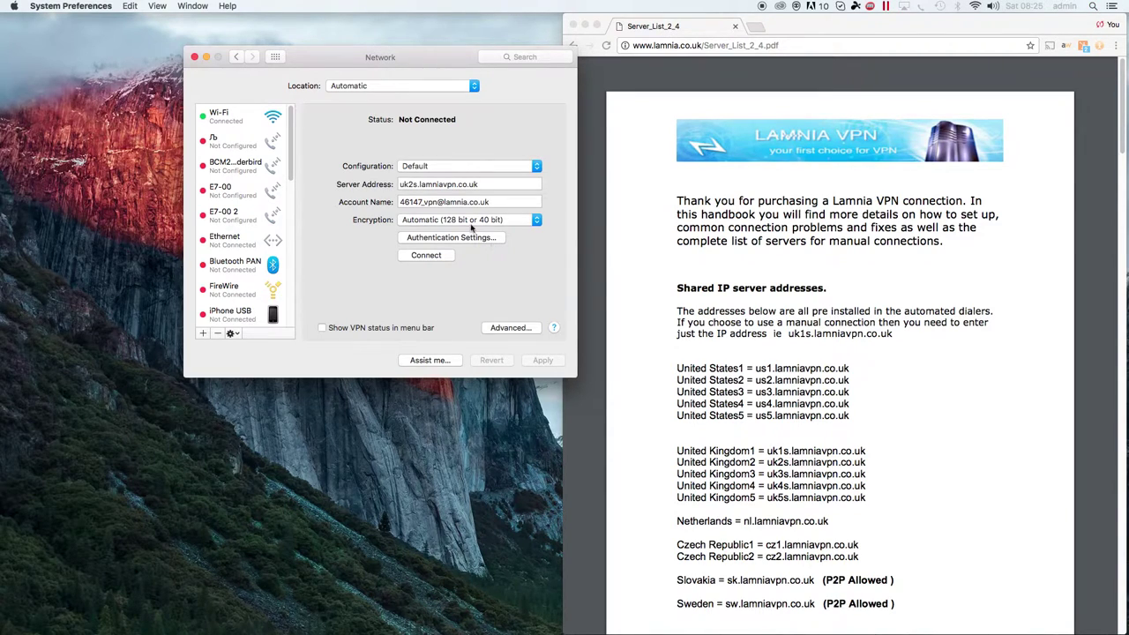
# Show VPN status in the menu bar and check that Lamia Test PPTP is listed there.
pyautogui.click(322, 328)
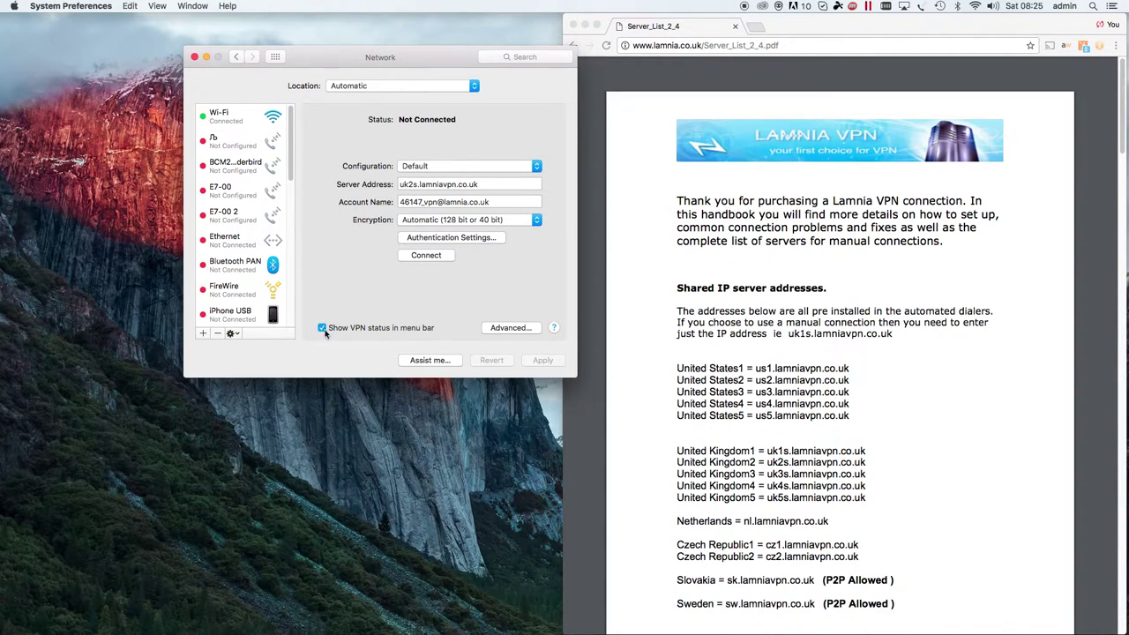
pyautogui.click(885, 7)
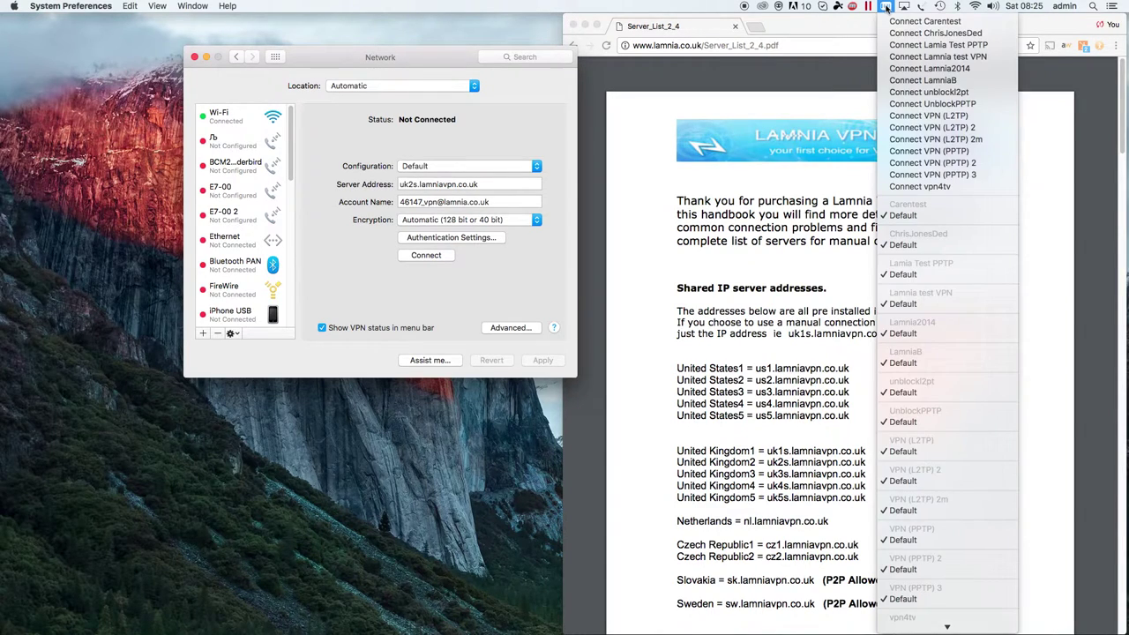
pyautogui.click(885, 7)
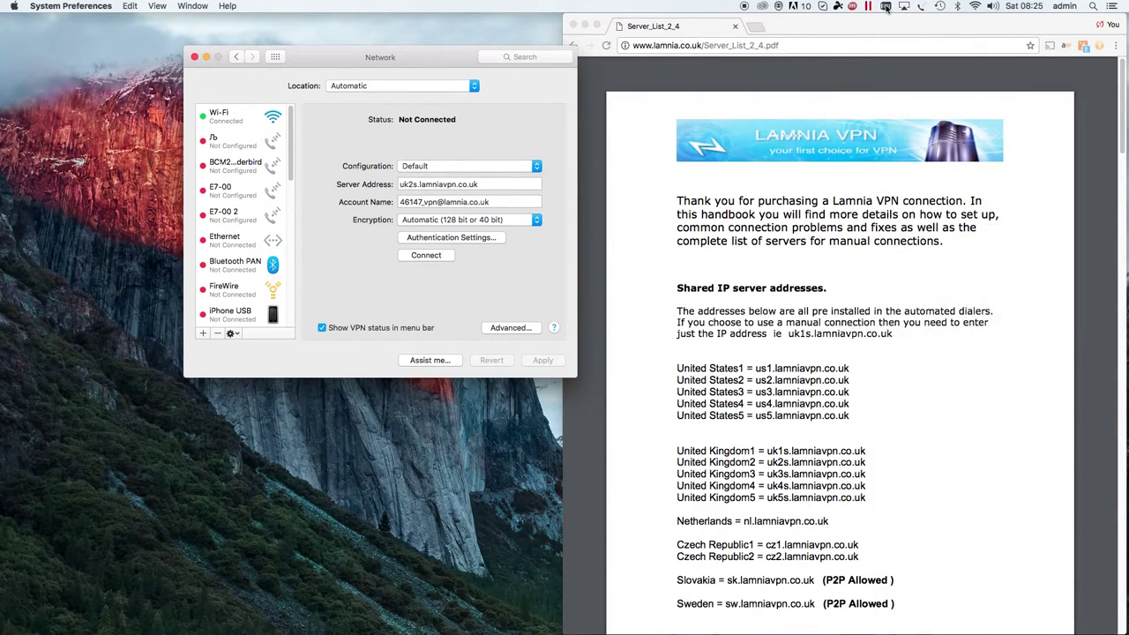
pyautogui.click(885, 7)
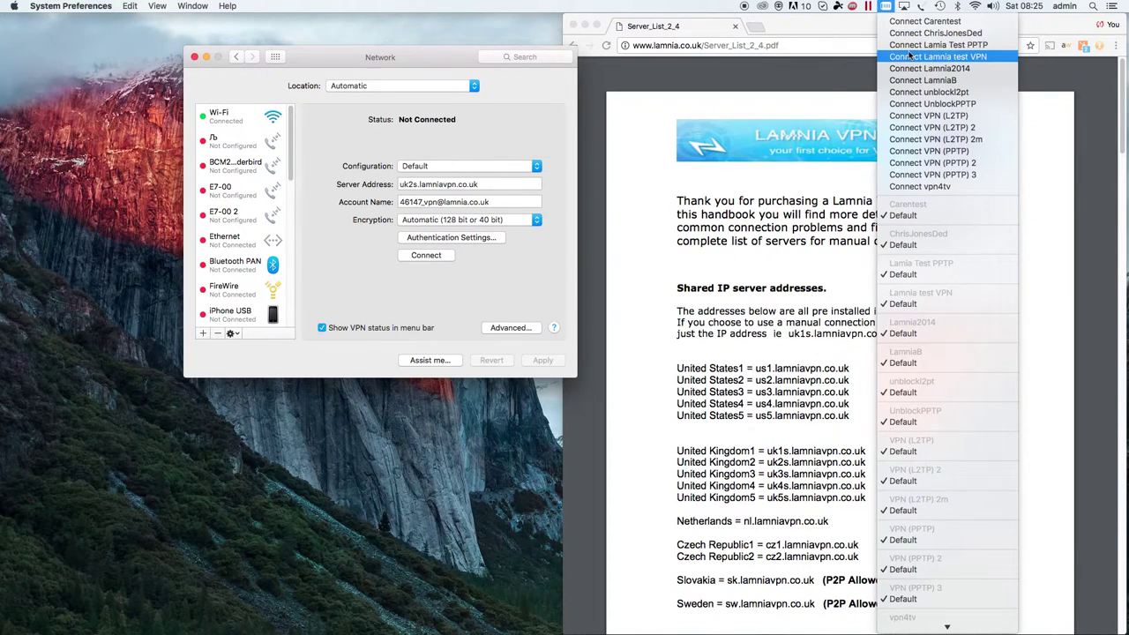
pyautogui.click(885, 7)
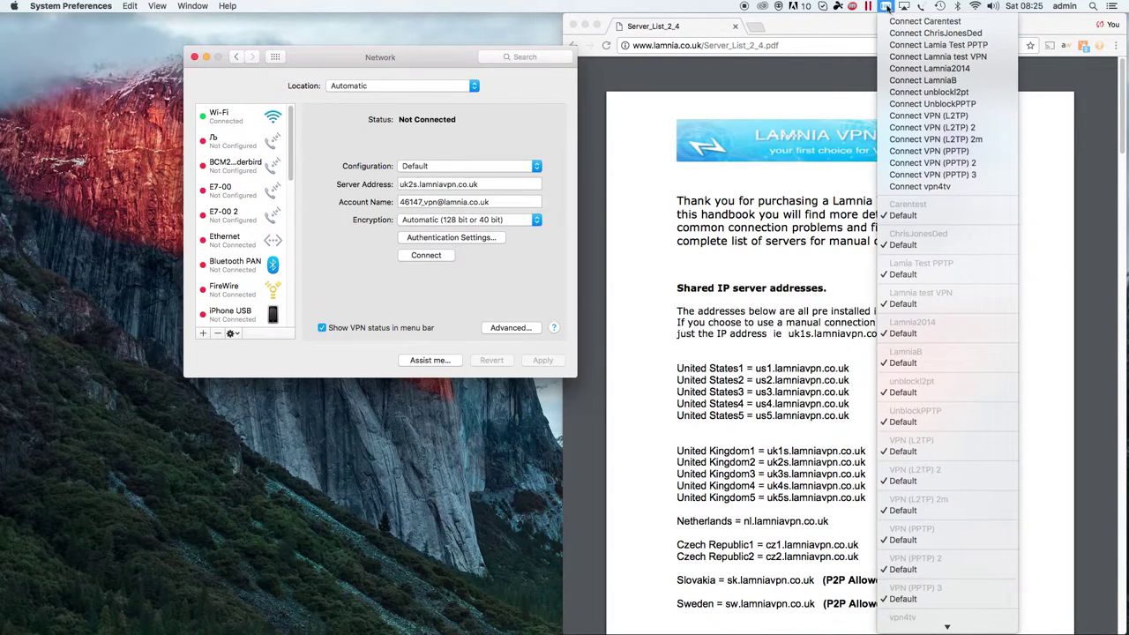
pyautogui.click(887, 7)
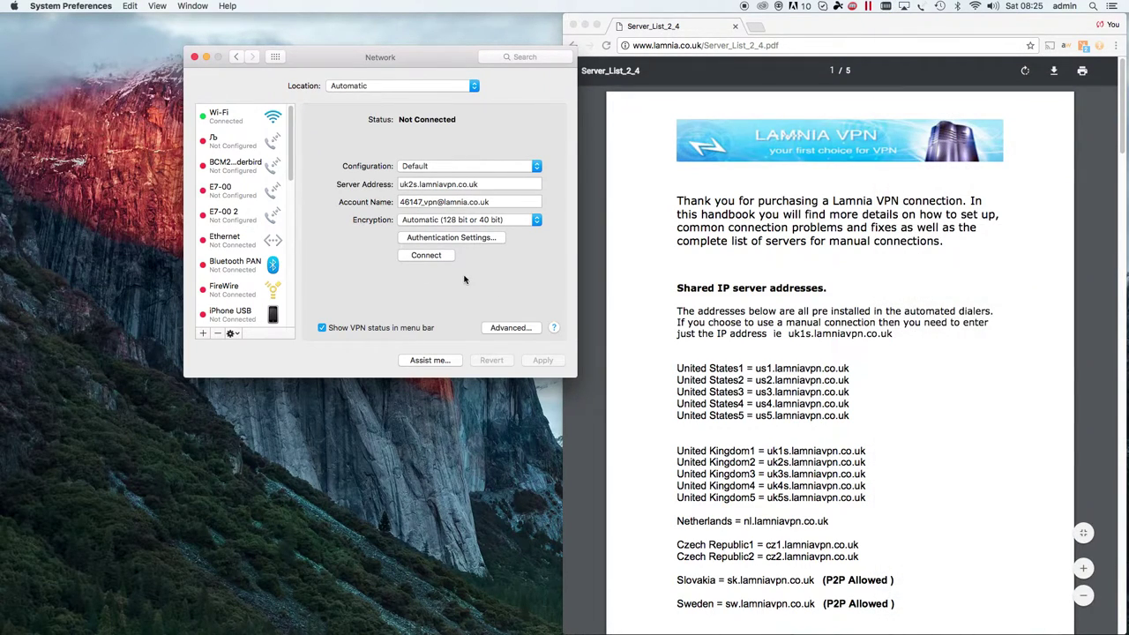
# Connect the Lamia Test PPTP VPN.
pyautogui.click(427, 255)
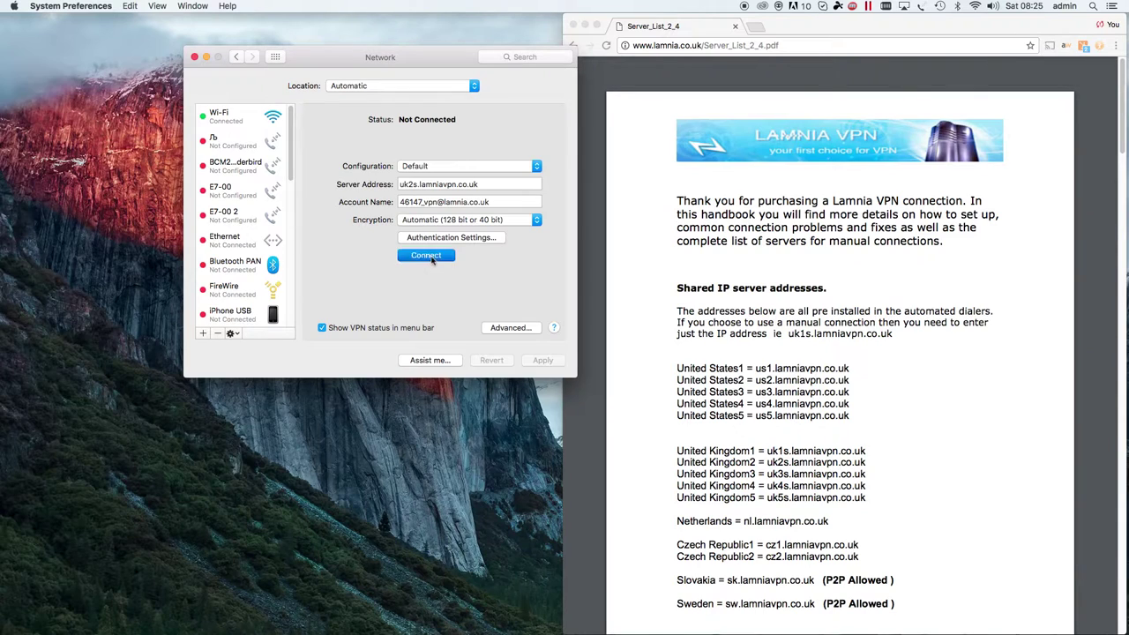